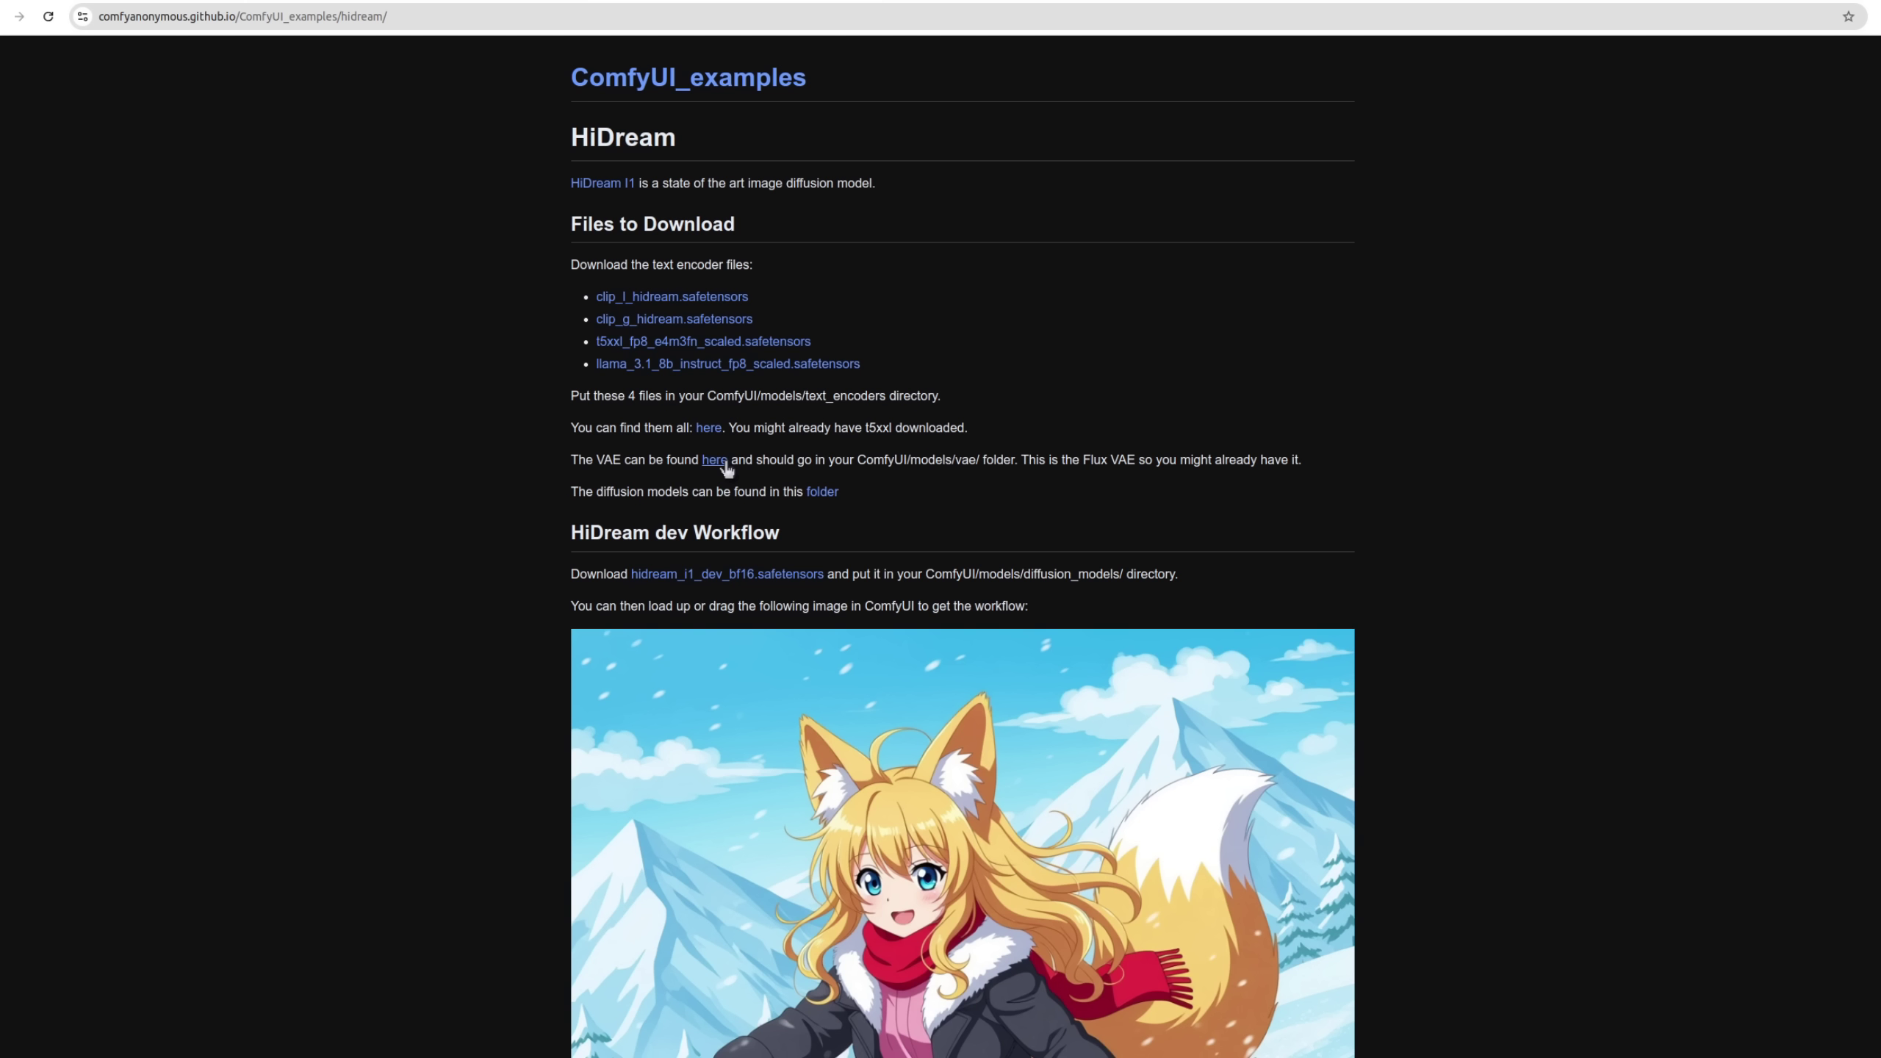
Step: Load the HiDream dev workflow from the sledding fox example image into ComfyUI
{"action": "scroll", "coordinate": [1876, 452], "scroll_direction": "down", "scroll_amount": 5}
{"action": "mouse_move", "coordinate": [1036, 608]}
{"action": "left_mouse_down"}
{"action": "mouse_move", "coordinate": [725, 375]}
{"action": "mouse_move", "coordinate": [592, 7]}
{"action": "mouse_move", "coordinate": [972, 604]}
{"action": "mouse_move", "coordinate": [1000, 606]}
{"action": "left_mouse_up"}
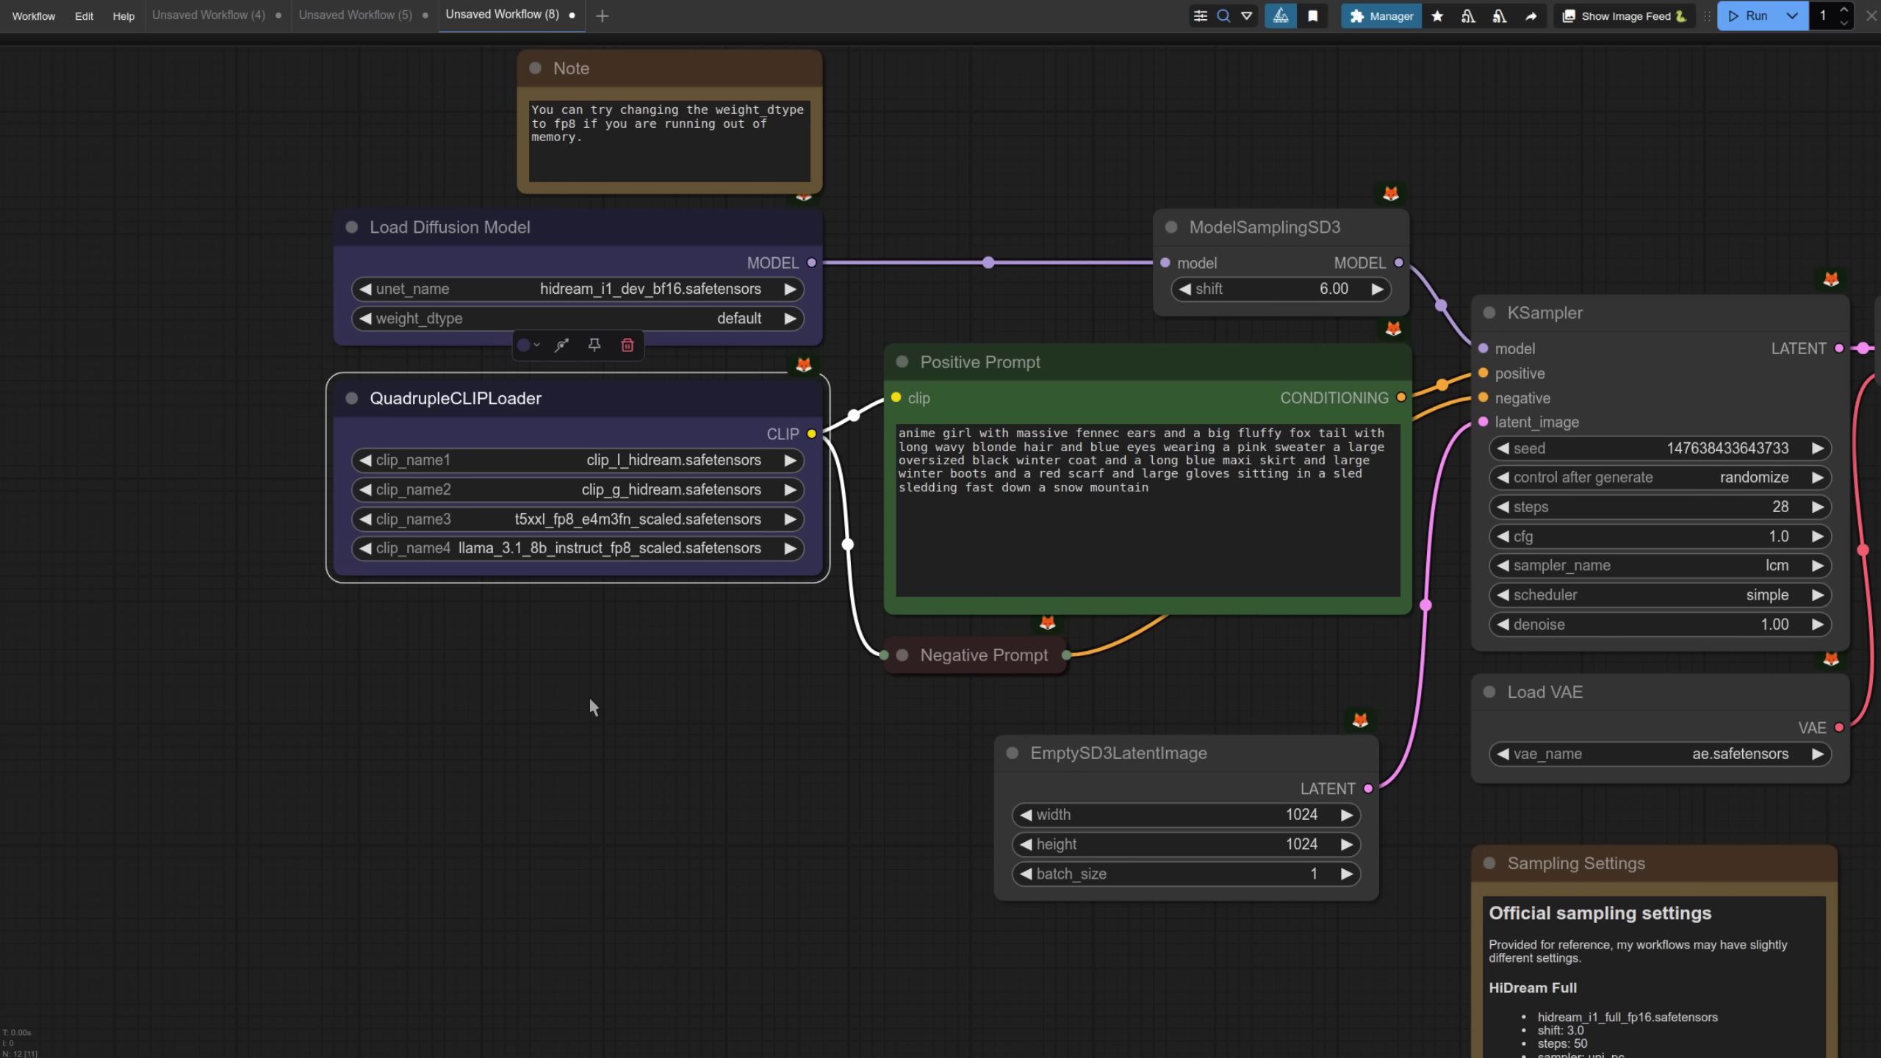
Step: Activate the comfyui conda environment, run git pull, and reinstall requirements.txt with pip
{"action": "key", "text": "alt+Tab"}
{"action": "key", "text": "Return"}
{"action": "type", "text": "git pull"}
{"action": "key", "text": "Return"}
{"action": "type", "text": "pip install -r requirements.txt"}
Step: Return to ComfyUI and open the ComfyUI Manager panel from the top toolbar
{"action": "key", "text": "alt+Tab"}
{"action": "left_click", "coordinate": [1382, 15]}
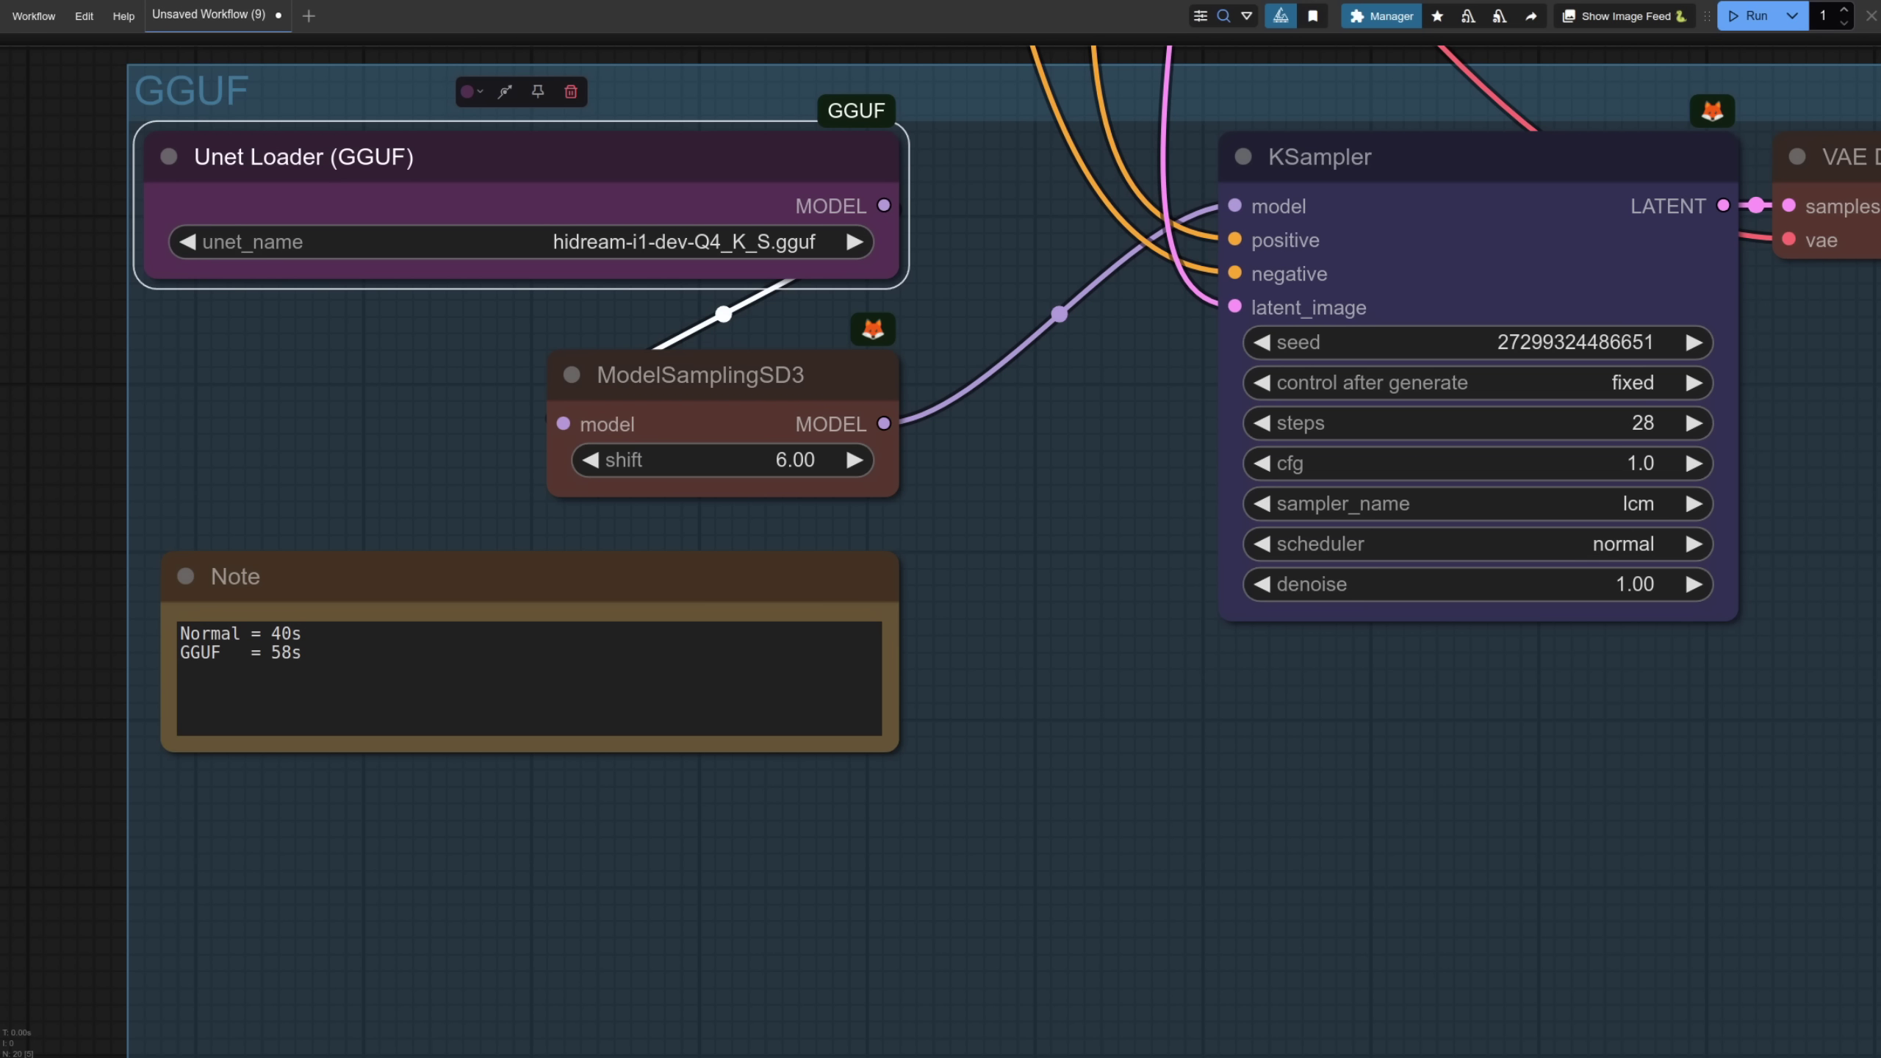
Step: Fit the entire HiDream workflow into the canvas view
{"action": "key", "text": "."}
{"action": "key", "text": "."}
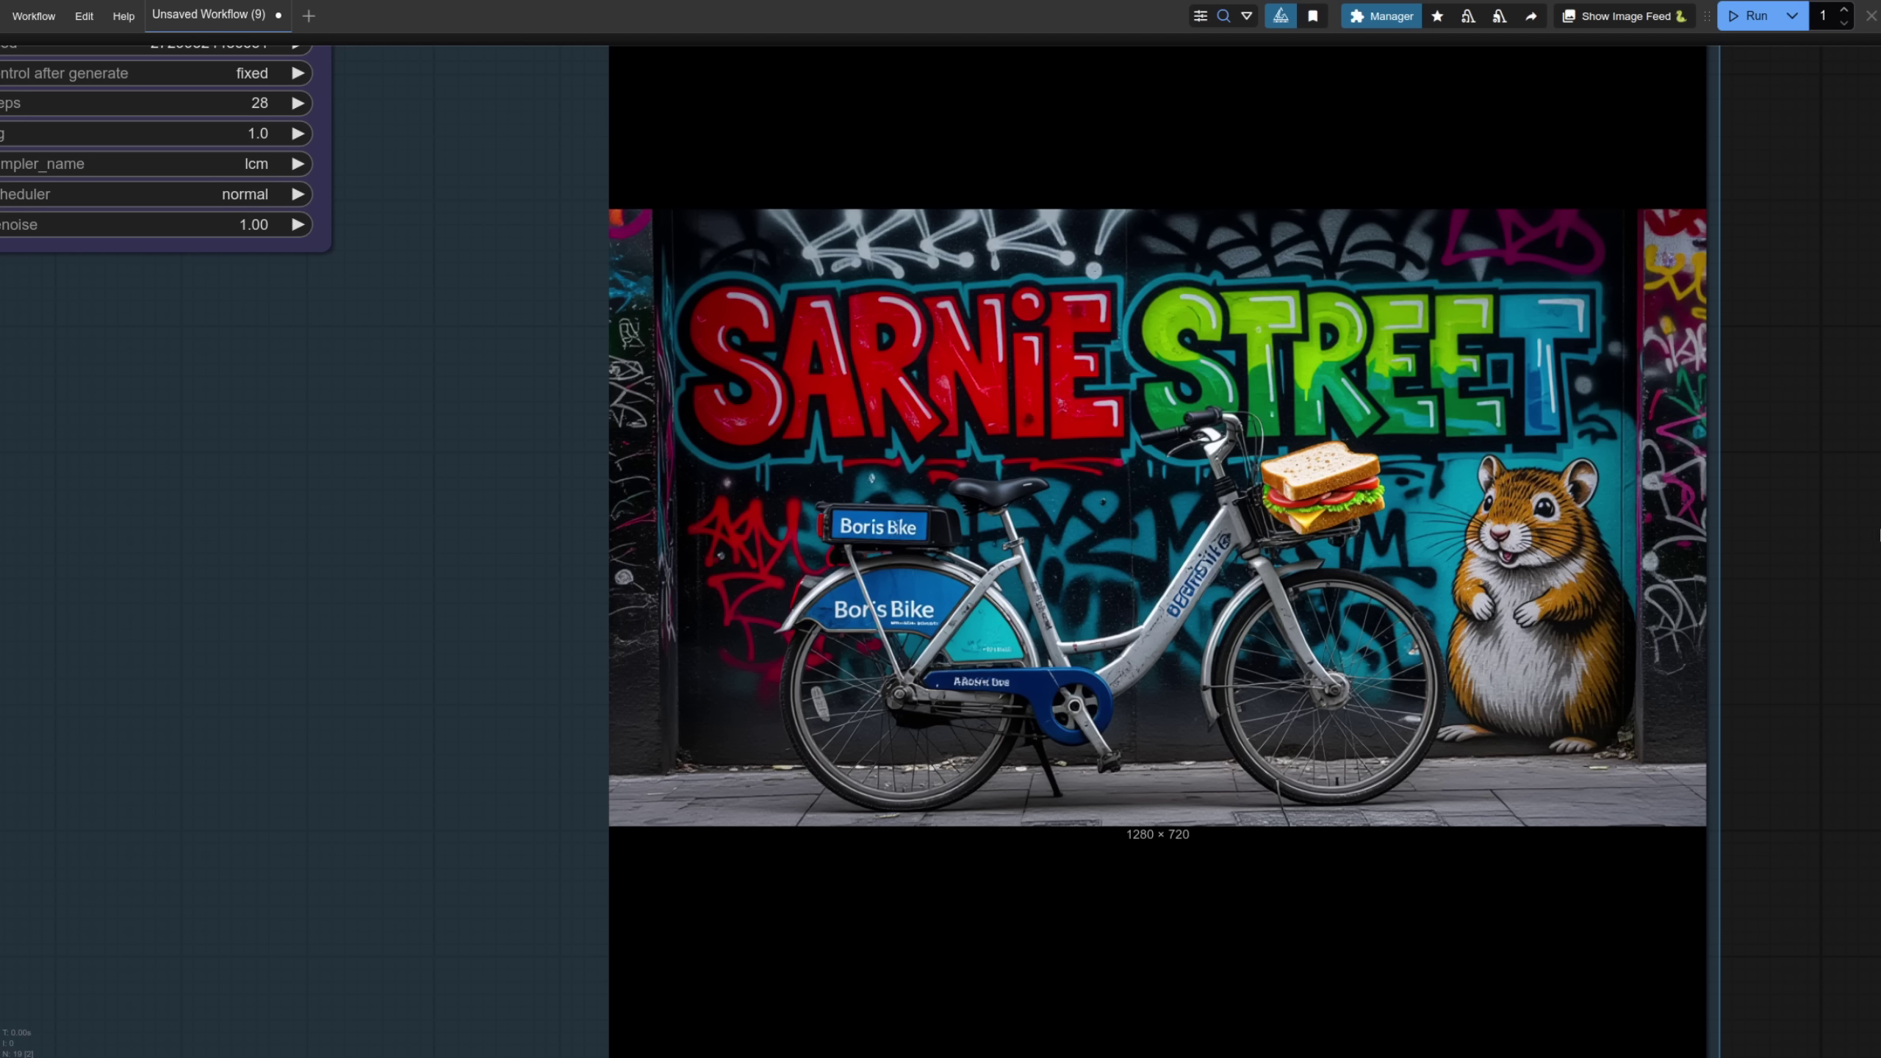
Step: Zoom the canvas back out to the GGUF group's Save Image node
{"action": "scroll", "coordinate": [1784, 560], "scroll_direction": "down", "scroll_amount": 5}
{"action": "scroll", "coordinate": [1743, 743], "scroll_direction": "up", "scroll_amount": 3}
{"action": "scroll", "coordinate": [1784, 560], "scroll_direction": "down", "scroll_amount": 3}
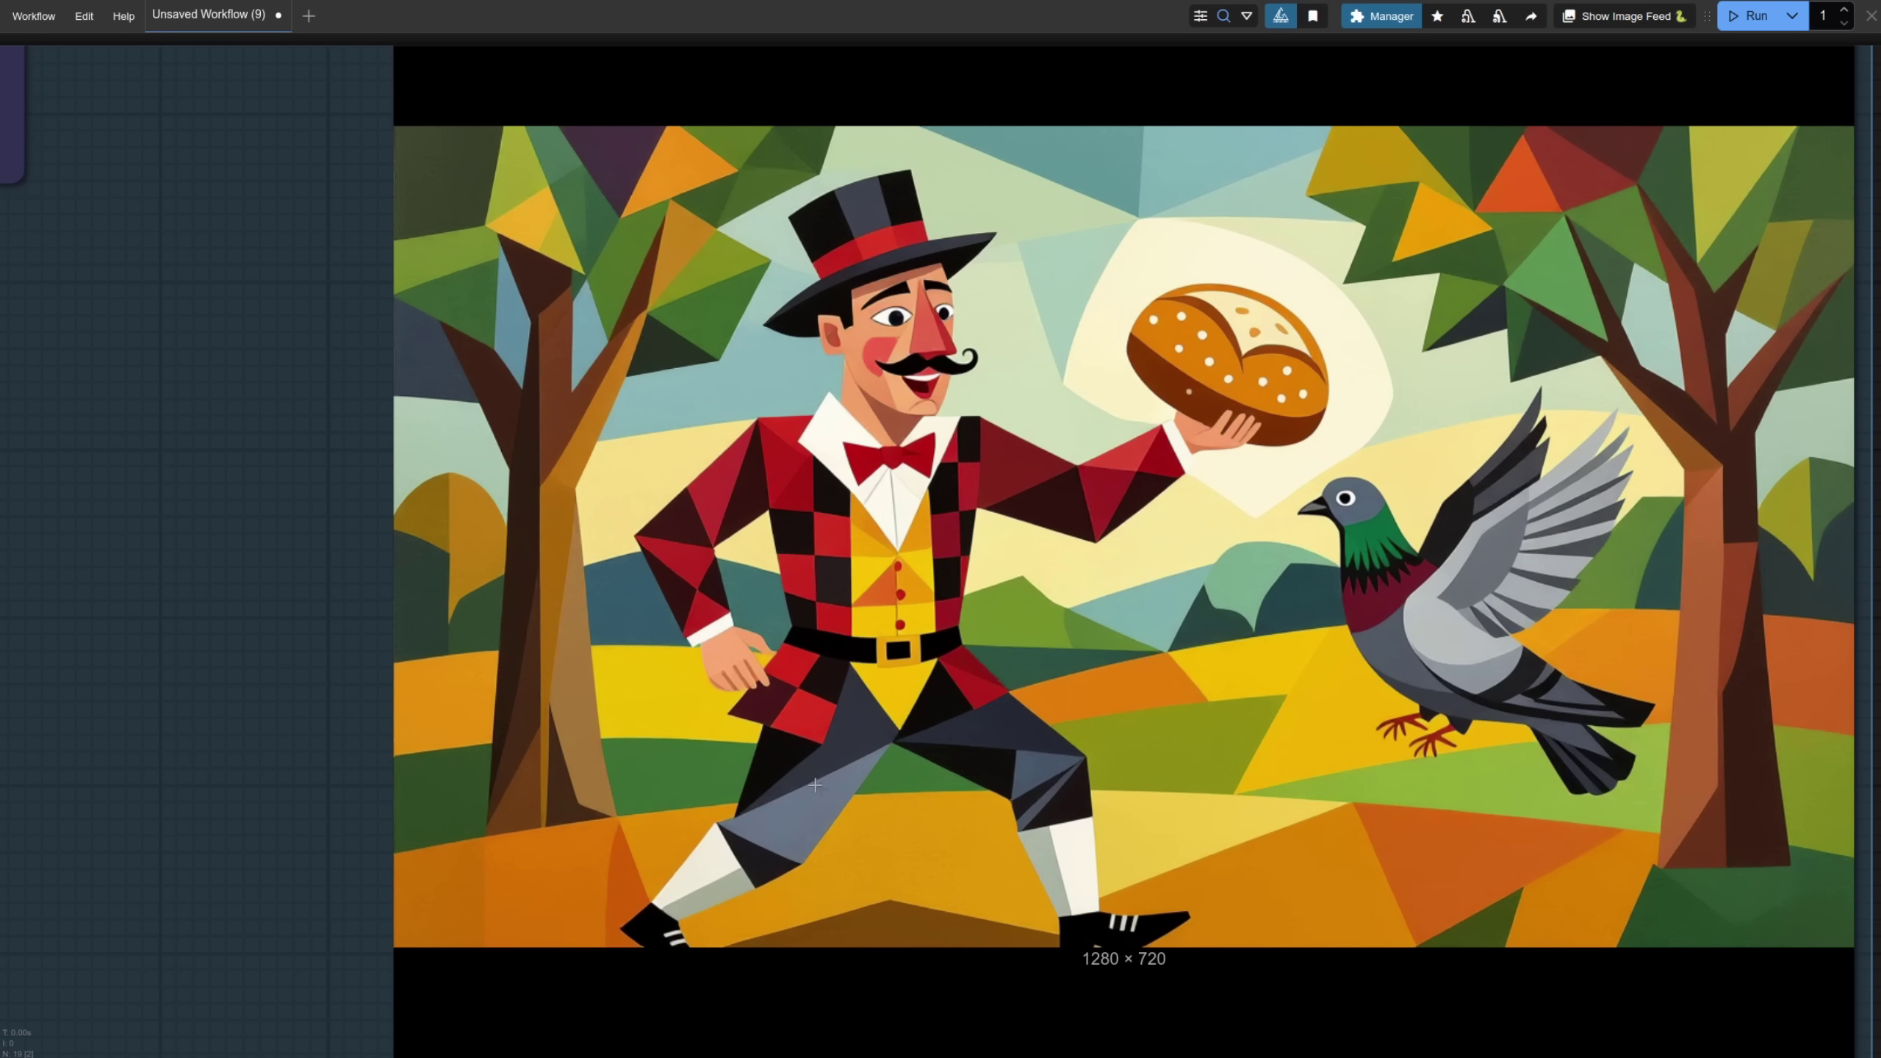
Step: Zoom out and pan to the GGUF group's Note, Load VAE and Sampling Settings nodes
{"action": "scroll", "coordinate": [814, 785], "scroll_direction": "down", "scroll_amount": 5}
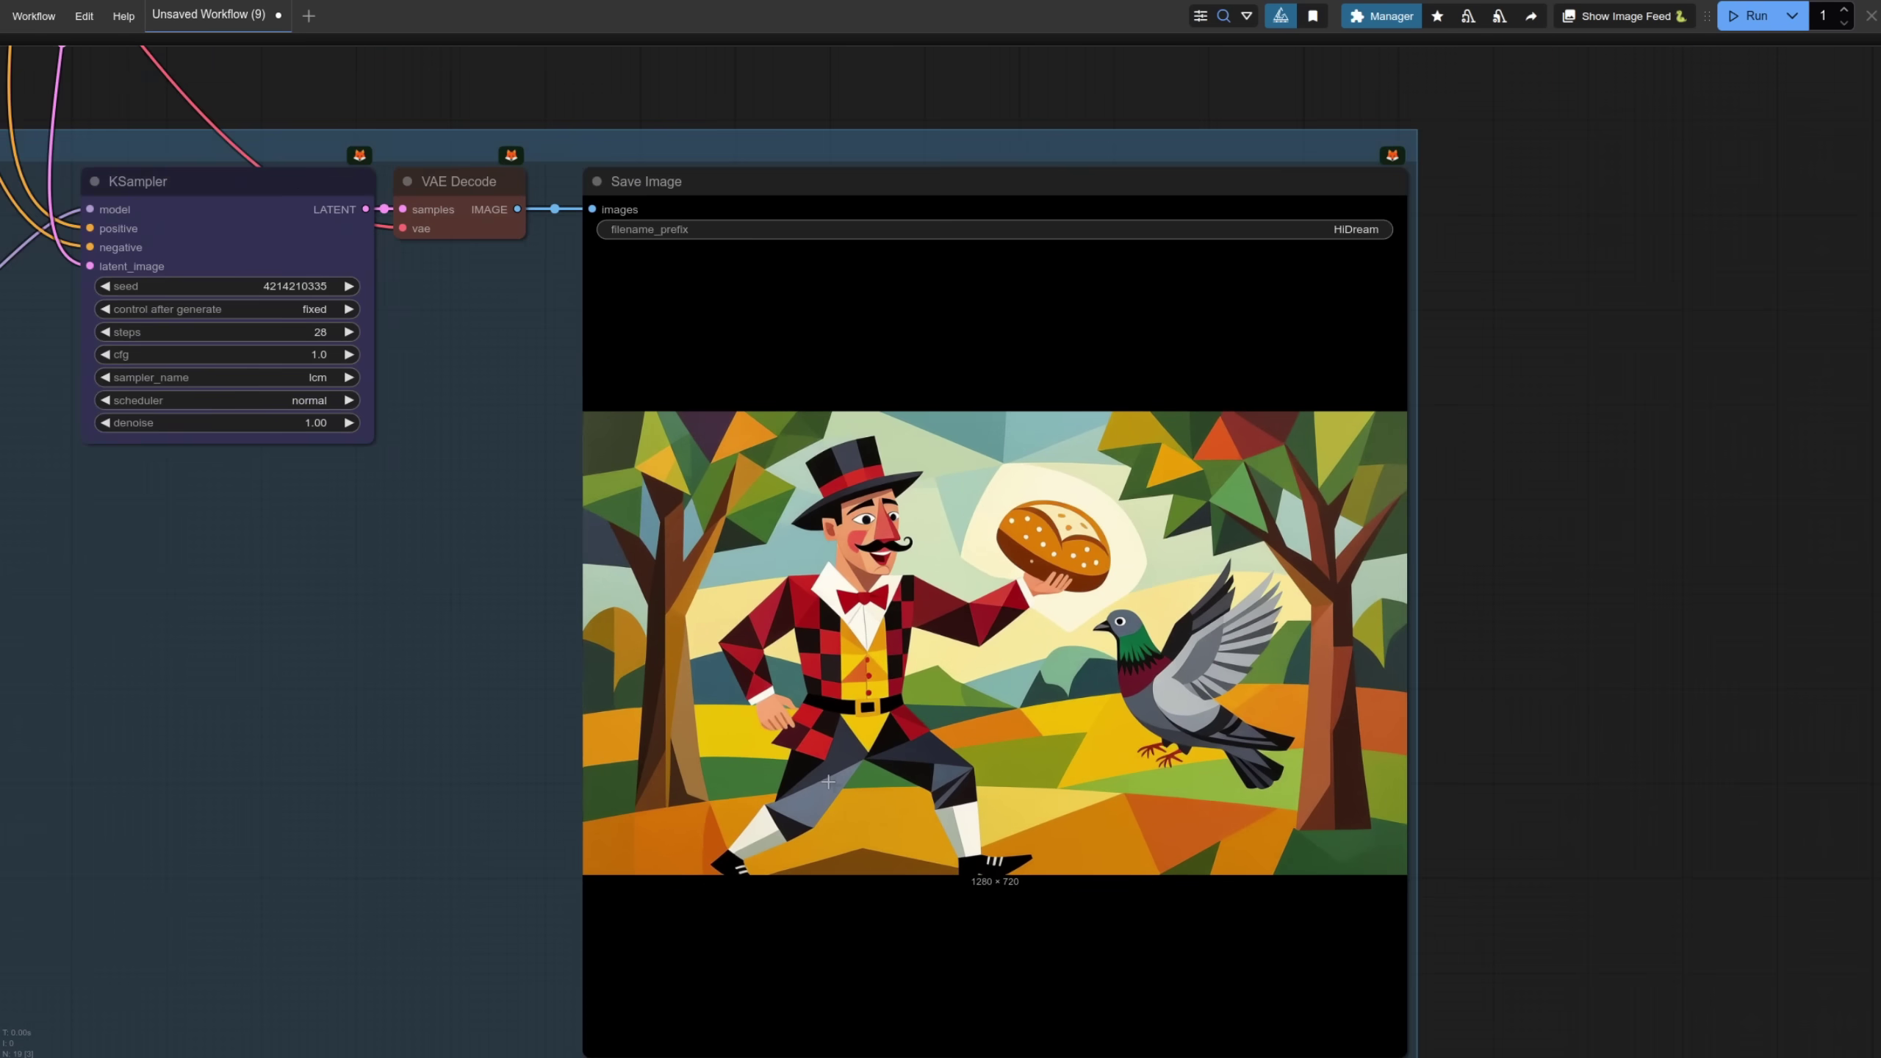
{"action": "scroll", "coordinate": [828, 782], "scroll_direction": "down", "scroll_amount": 1}
{"action": "scroll", "coordinate": [1562, 506], "scroll_direction": "down", "scroll_amount": 4}
{"action": "left_click_drag", "start_coordinate": [1564, 503], "coordinate": [1599, 644]}
{"action": "scroll", "coordinate": [1625, 729], "scroll_direction": "down", "scroll_amount": 2}
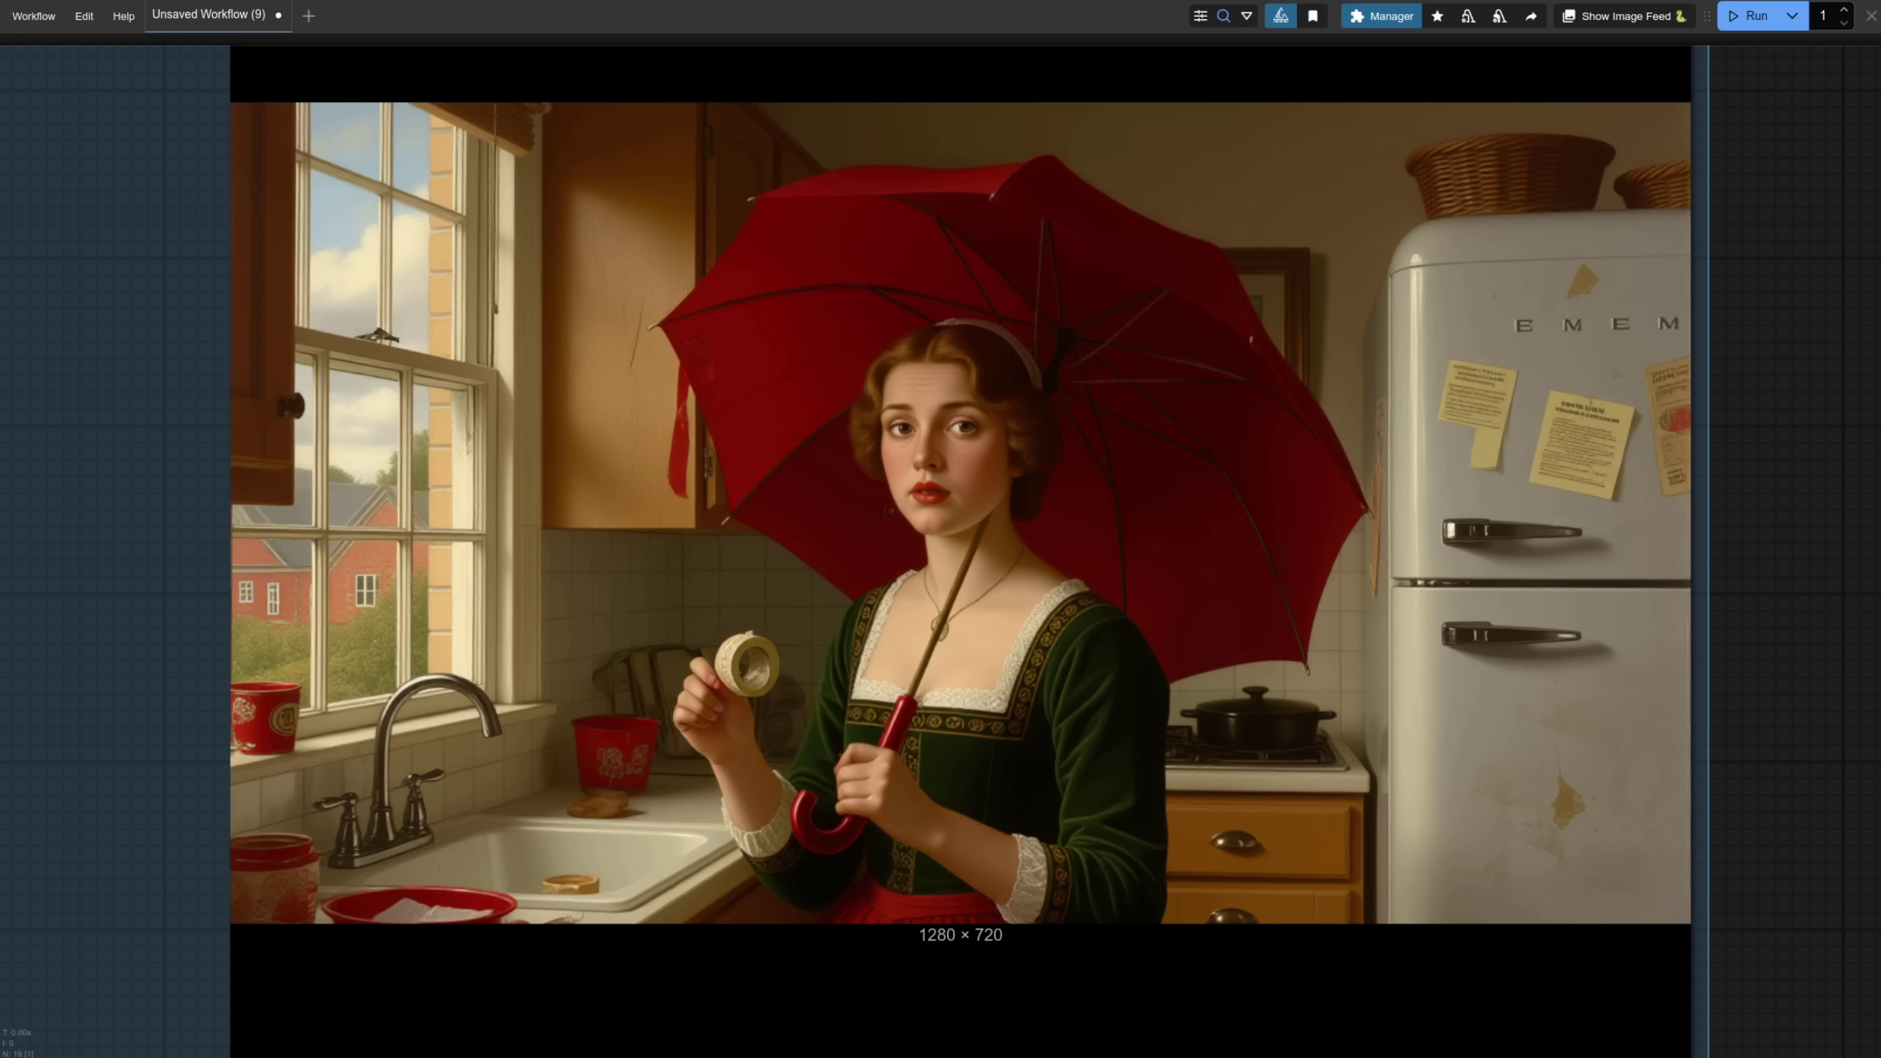
Step: Zoom out around the GGUF group's Load VAE, Note and Sampling Settings nodes
{"action": "scroll", "coordinate": [1840, 563], "scroll_direction": "down", "scroll_amount": 10}
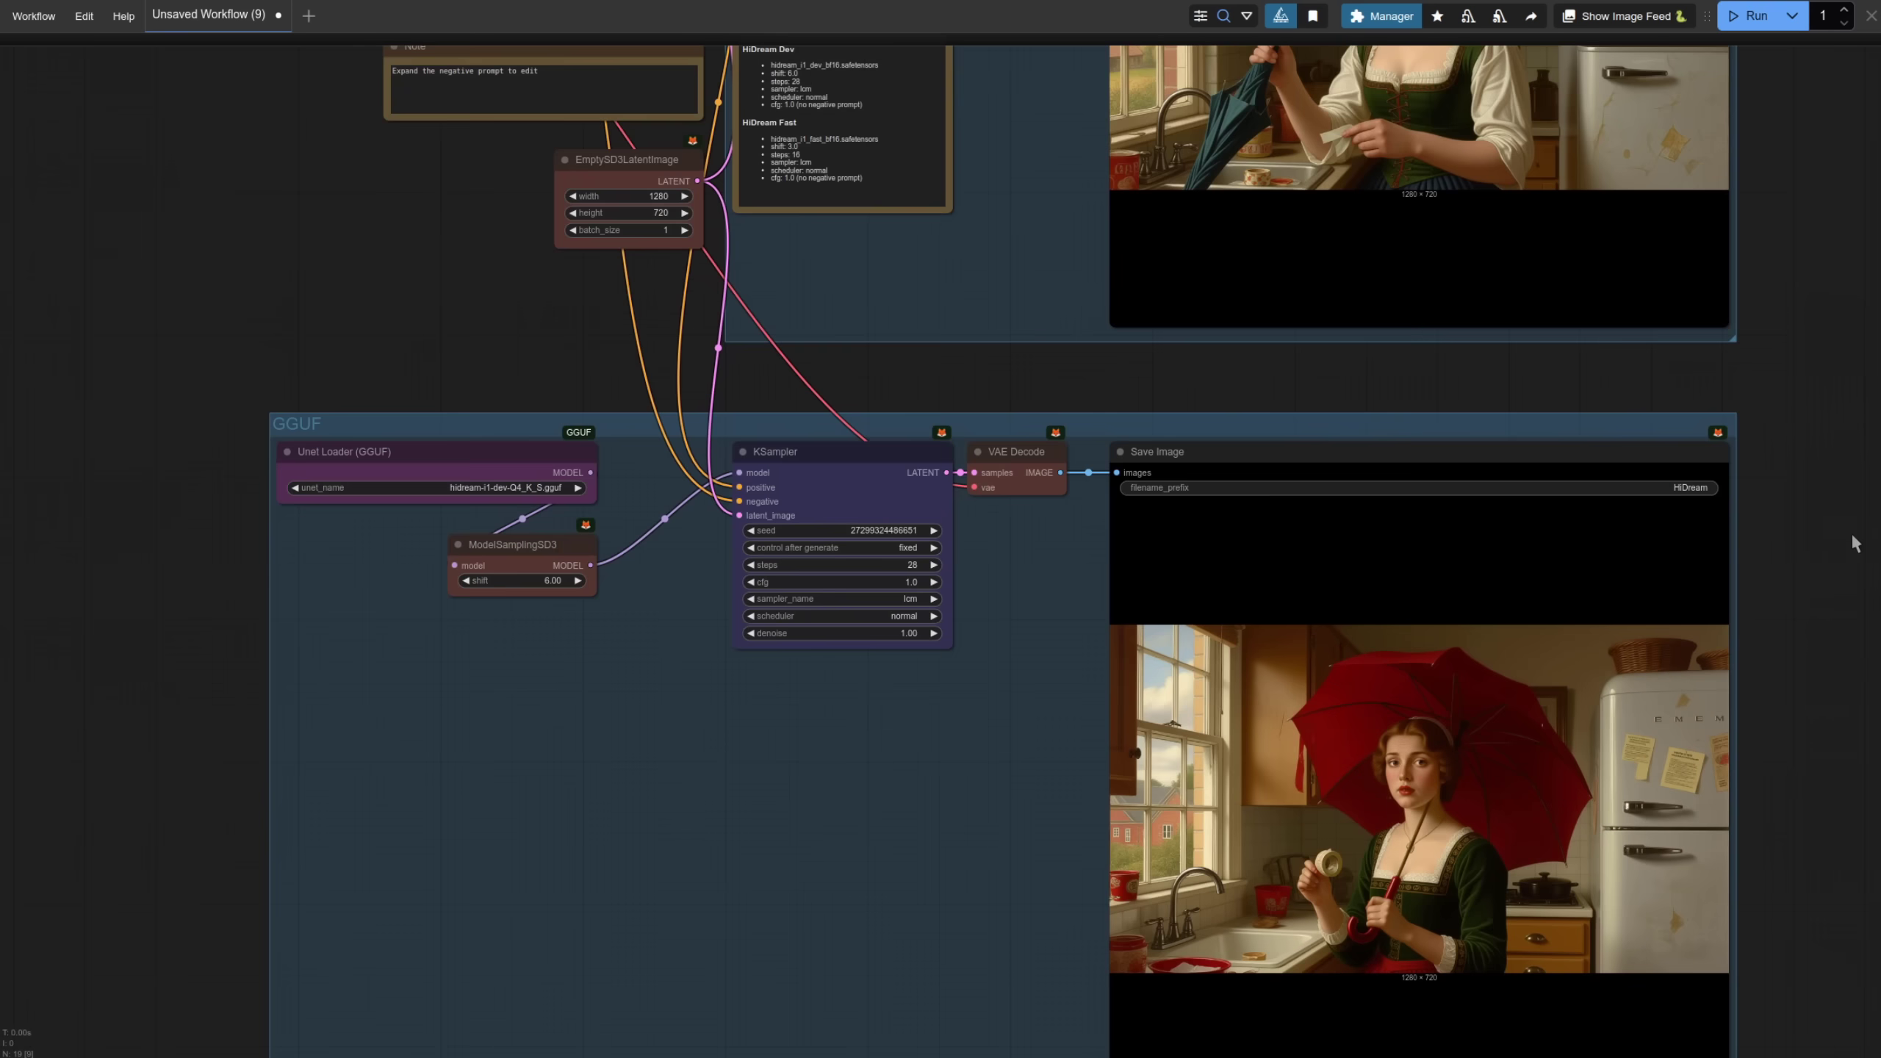
{"action": "scroll", "coordinate": [1759, 743], "scroll_direction": "down", "scroll_amount": 3}
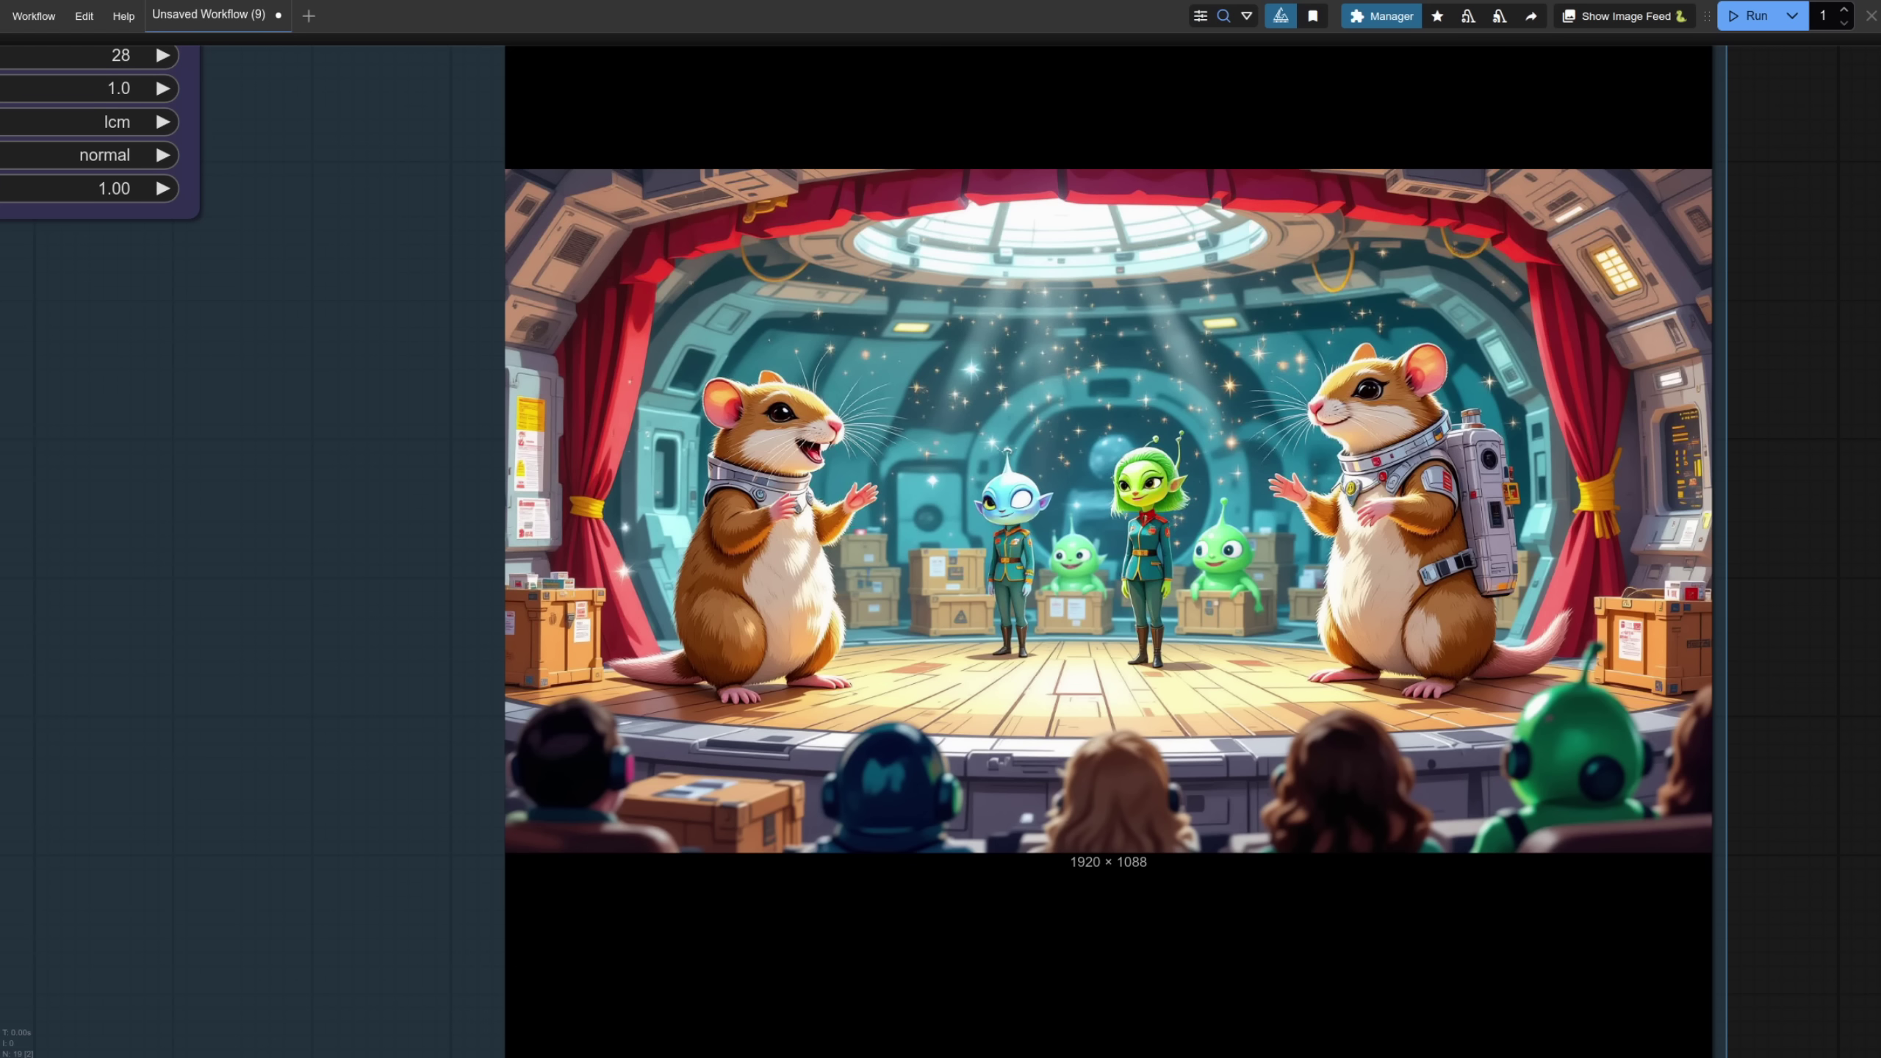
Step: Zoom out to bring the KSampler and GGUF group back into view
{"action": "scroll", "coordinate": [1644, 449], "scroll_direction": "down", "scroll_amount": 5}
{"action": "scroll", "coordinate": [1675, 674], "scroll_direction": "down", "scroll_amount": 3}
Step: Pan and zoom between both Save Image nodes to compare their outputs, including the squirrel render
{"action": "left_click_drag", "start_coordinate": [1674, 674], "coordinate": [1614, 722]}
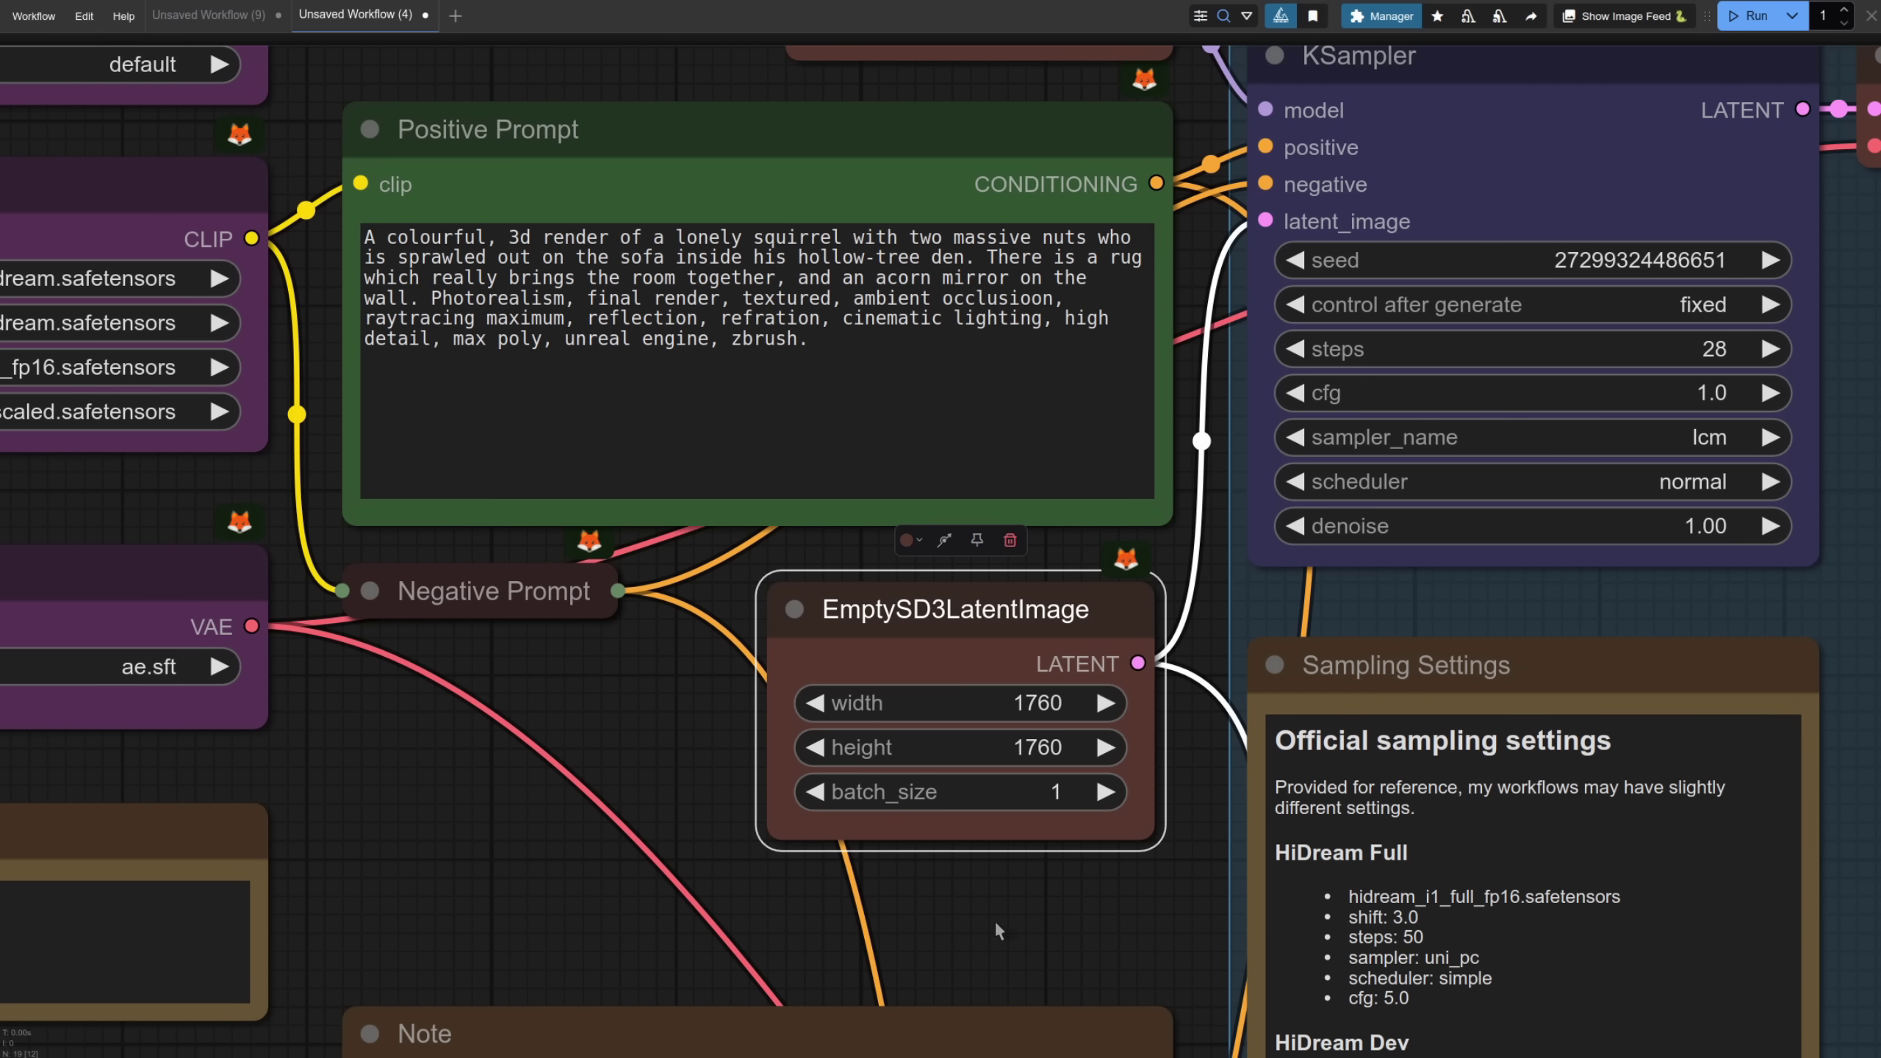
{"action": "scroll", "coordinate": [993, 920], "scroll_direction": "down", "scroll_amount": 5}
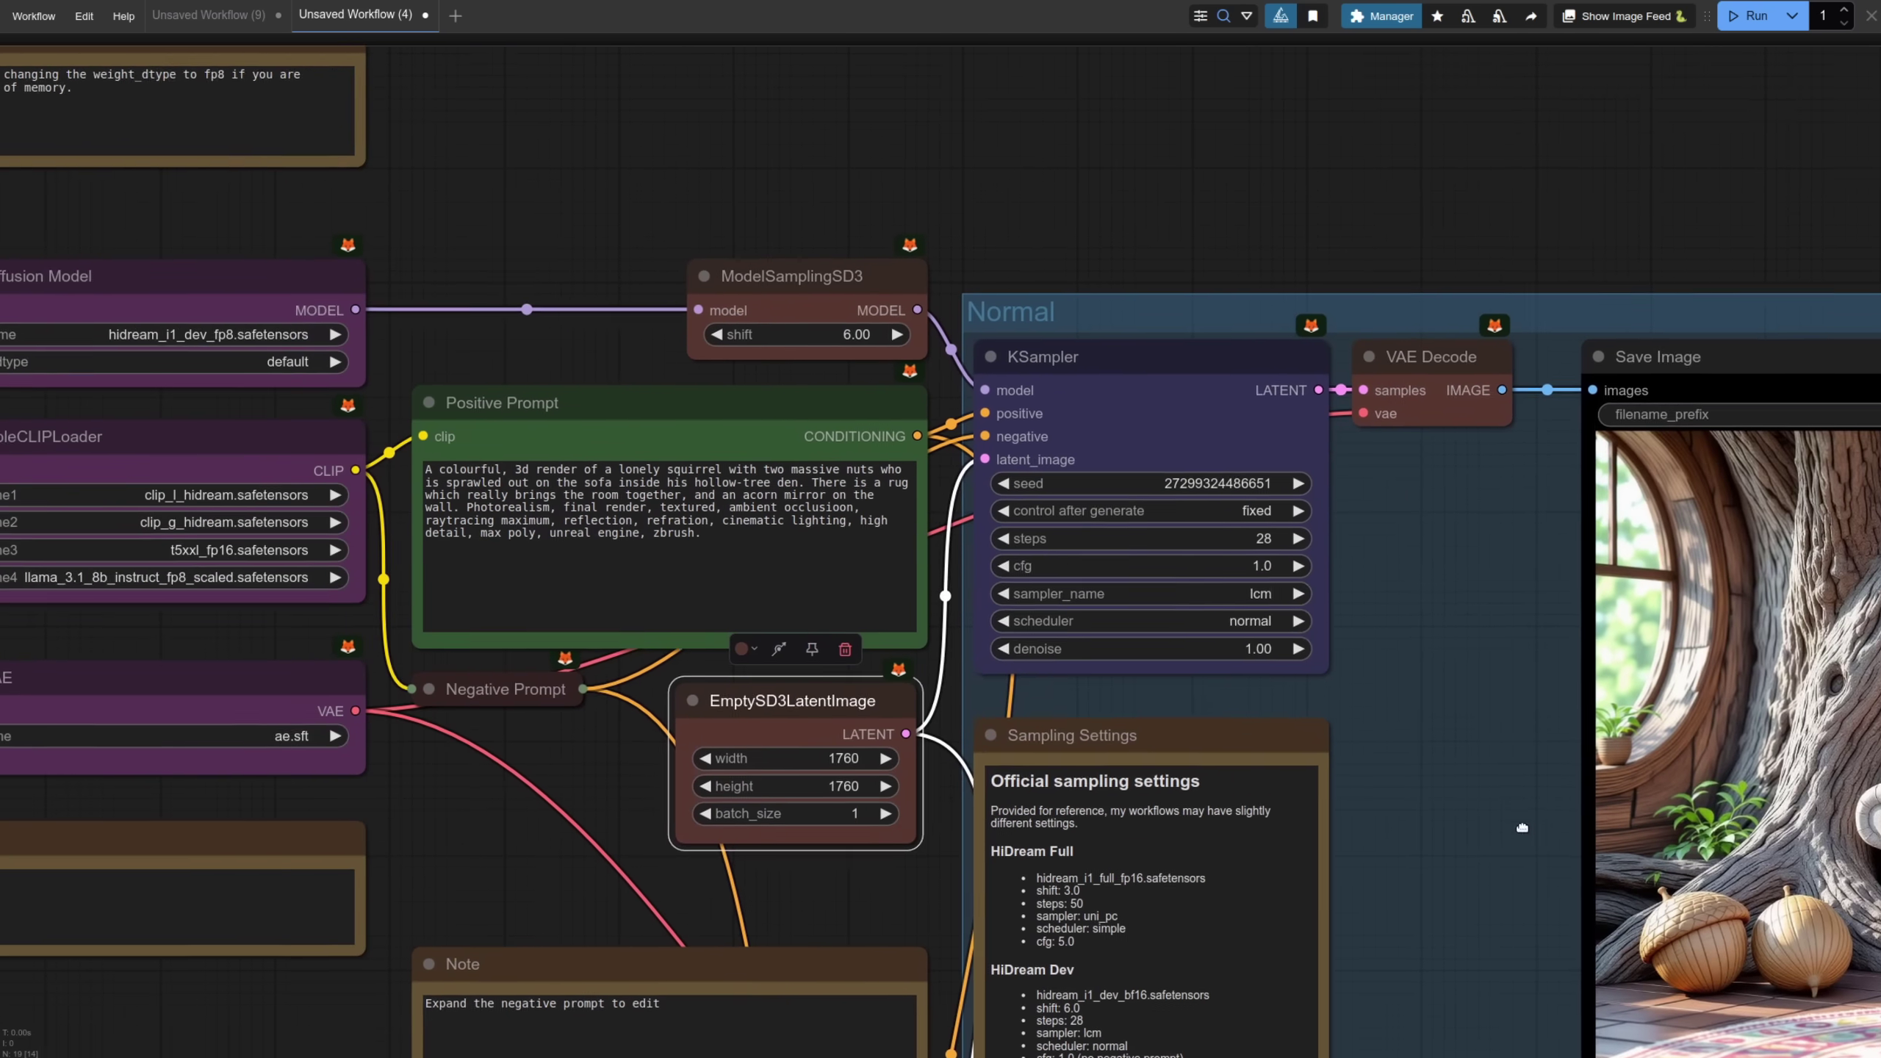
{"action": "left_click_drag", "start_coordinate": [1522, 828], "coordinate": [727, 551]}
{"action": "left_click_drag", "start_coordinate": [1855, 998], "coordinate": [1855, 920]}
{"action": "scroll", "coordinate": [1854, 920], "scroll_direction": "down", "scroll_amount": 15}
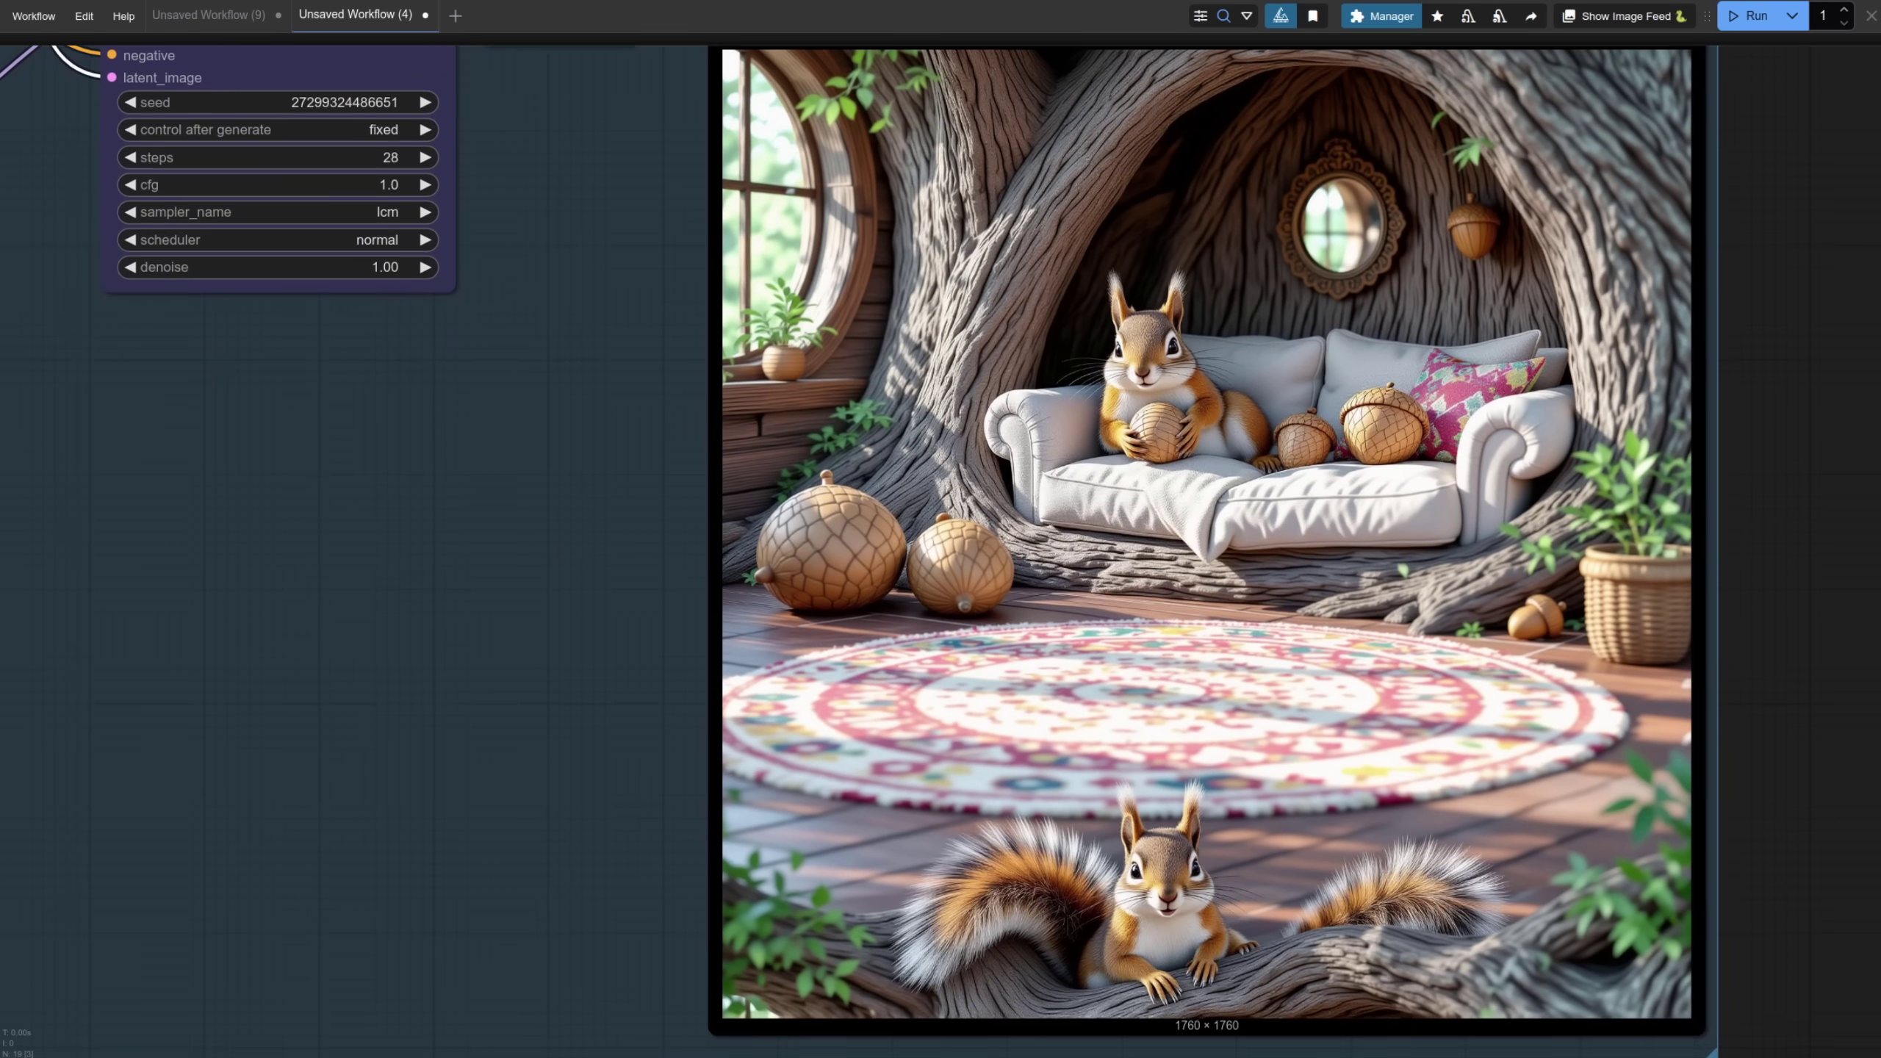
{"action": "scroll", "coordinate": [860, 551], "scroll_direction": "up", "scroll_amount": 1}
{"action": "scroll", "coordinate": [1855, 567], "scroll_direction": "left", "scroll_amount": 1}
{"action": "scroll", "coordinate": [1878, 560], "scroll_direction": "down", "scroll_amount": 1}
{"action": "key", "text": "alt+w"}
{"action": "left_click", "coordinate": [645, 521]}
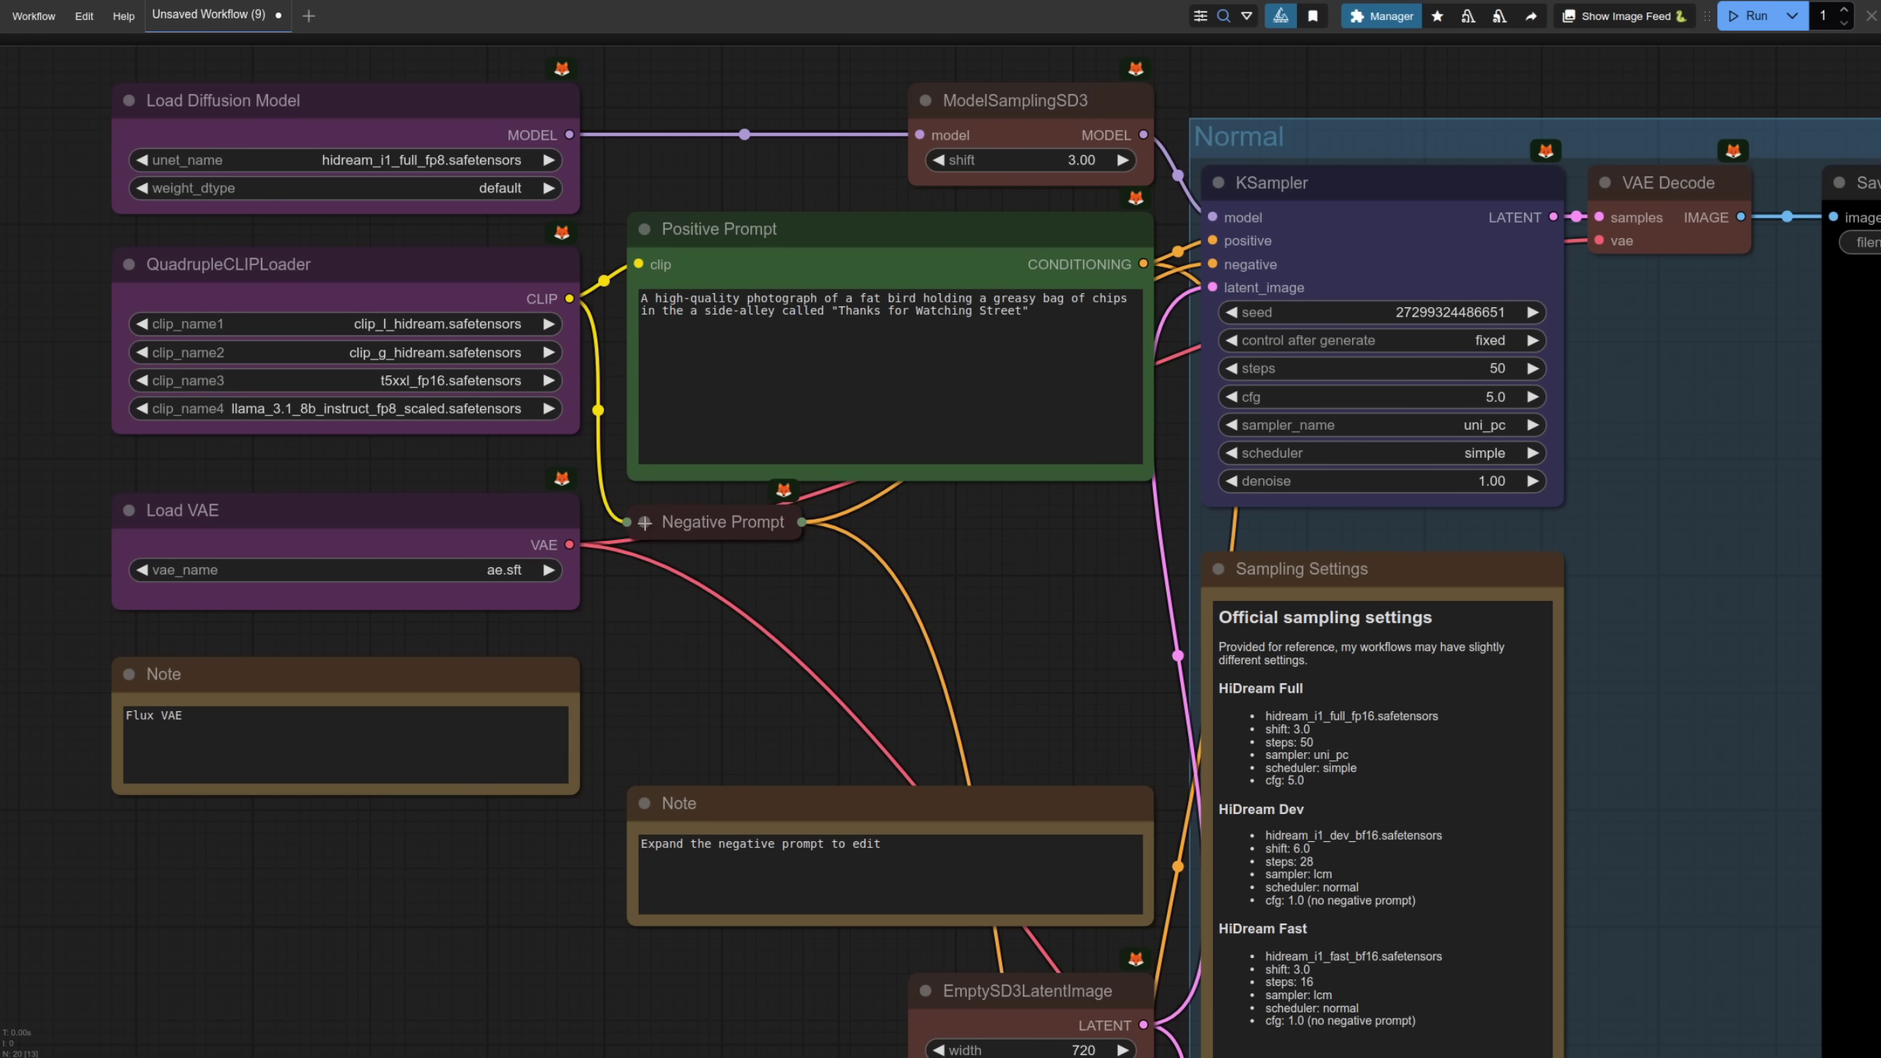
{"action": "left_click", "coordinate": [644, 522]}
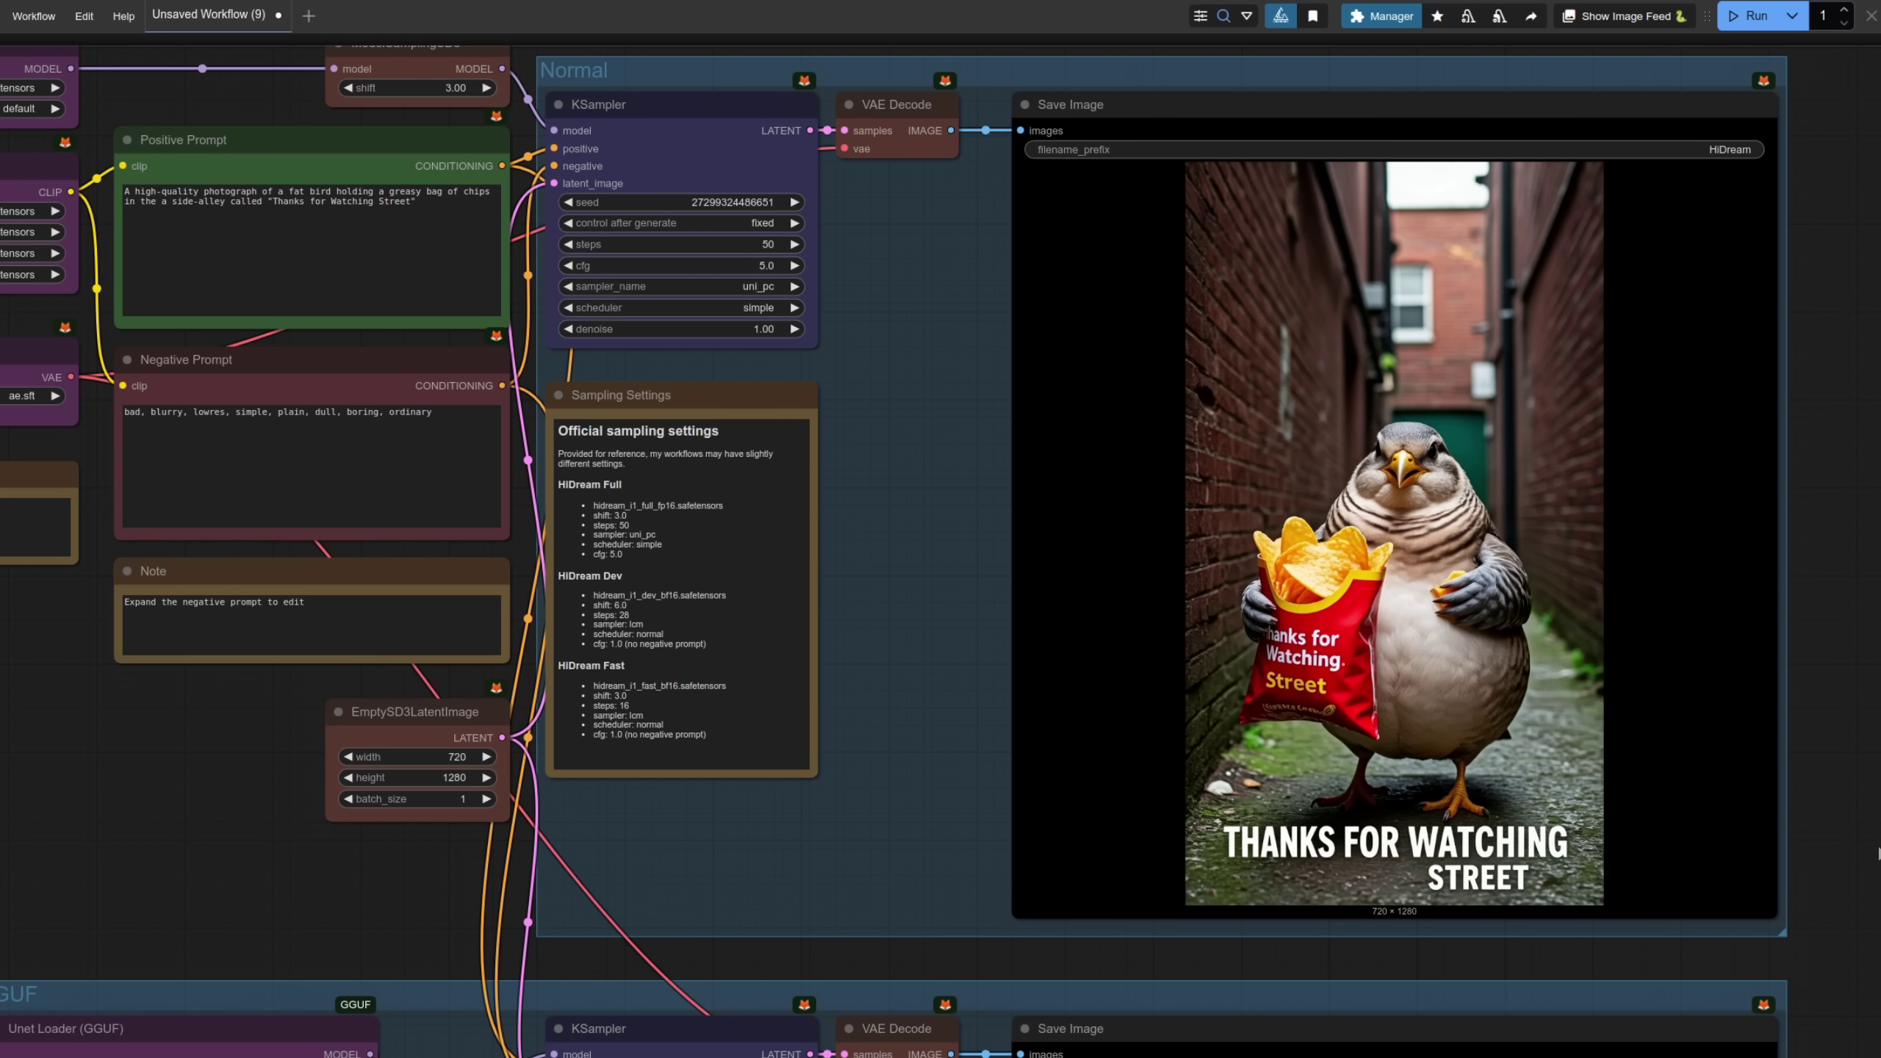
Step: Pan down to the GGUF group's KSampler and its saved bird-with-chip-bag image
{"action": "left_click_drag", "start_coordinate": [1878, 859], "coordinate": [1877, 194]}
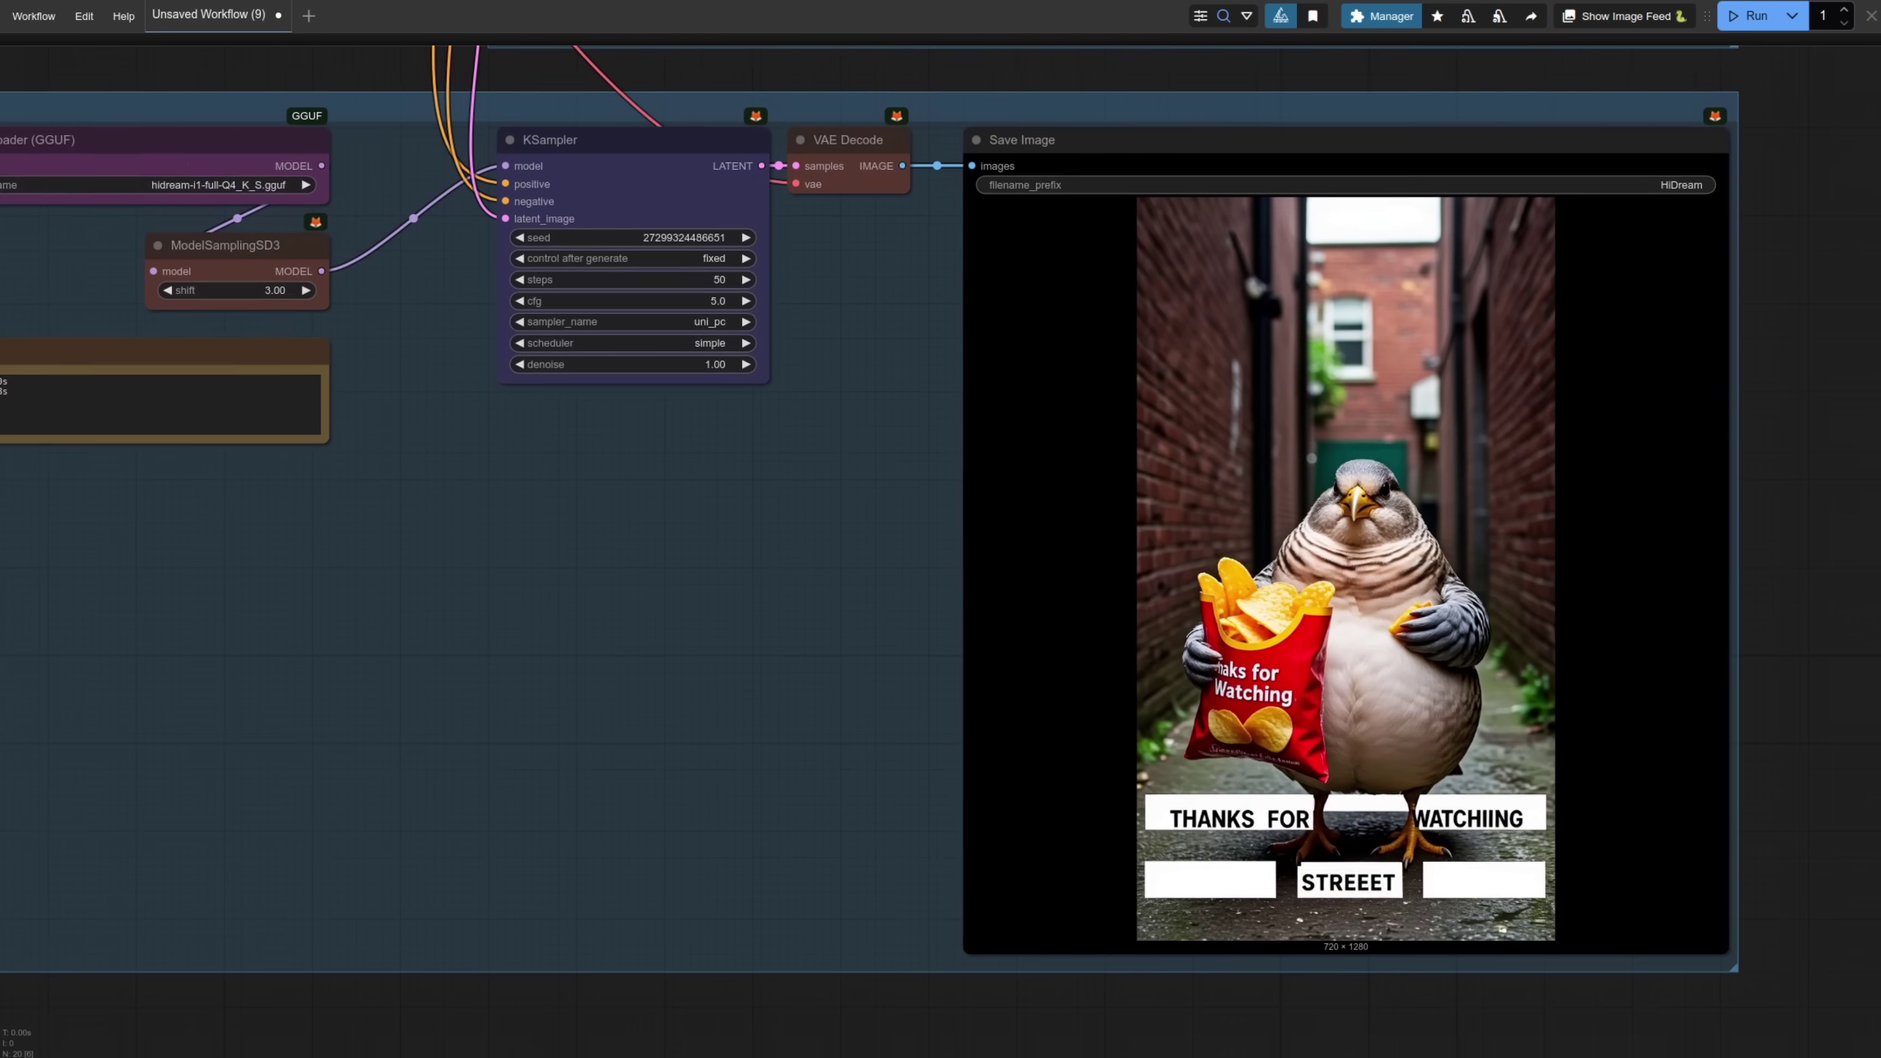